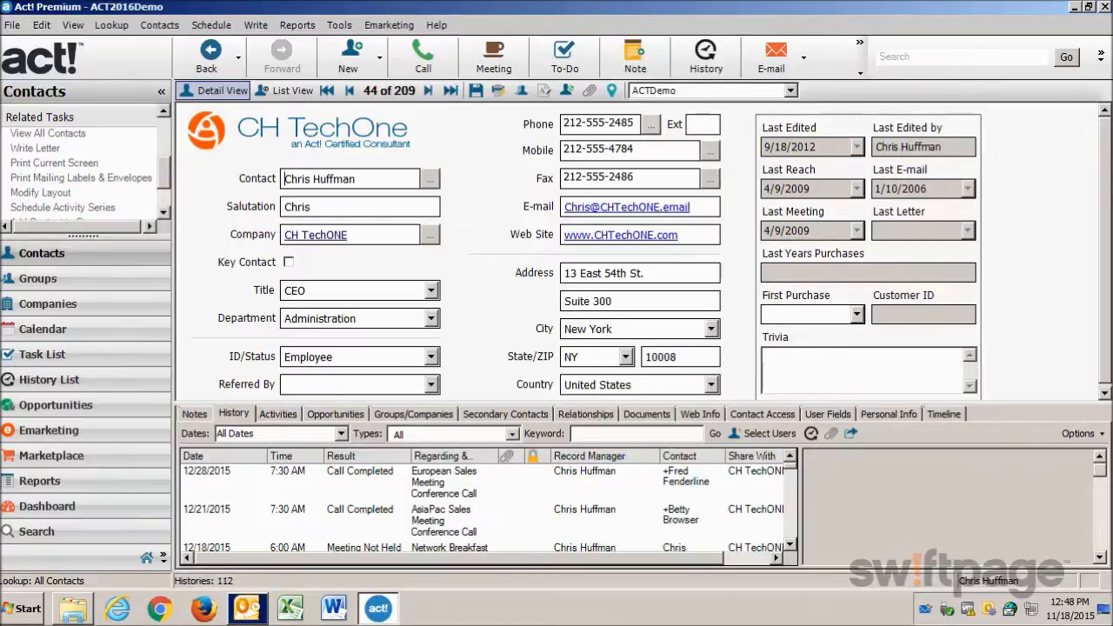
# Look up all contacts whose State field starts with CA.
pyautogui.moveTo(164, 171); pyautogui.dragTo(164, 138)
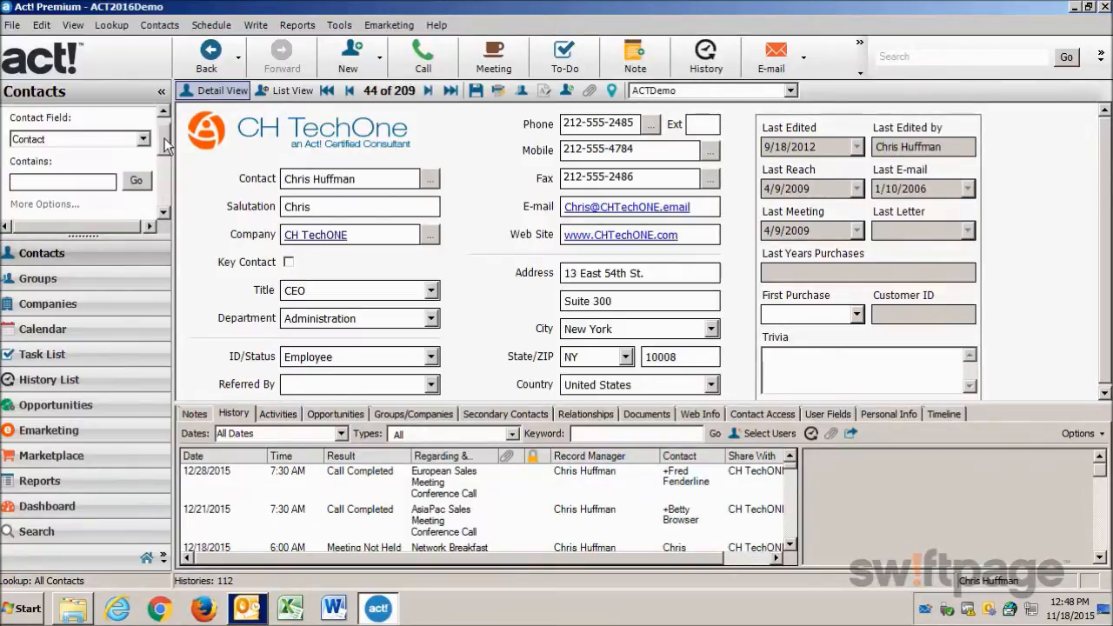
pyautogui.click(53, 206)
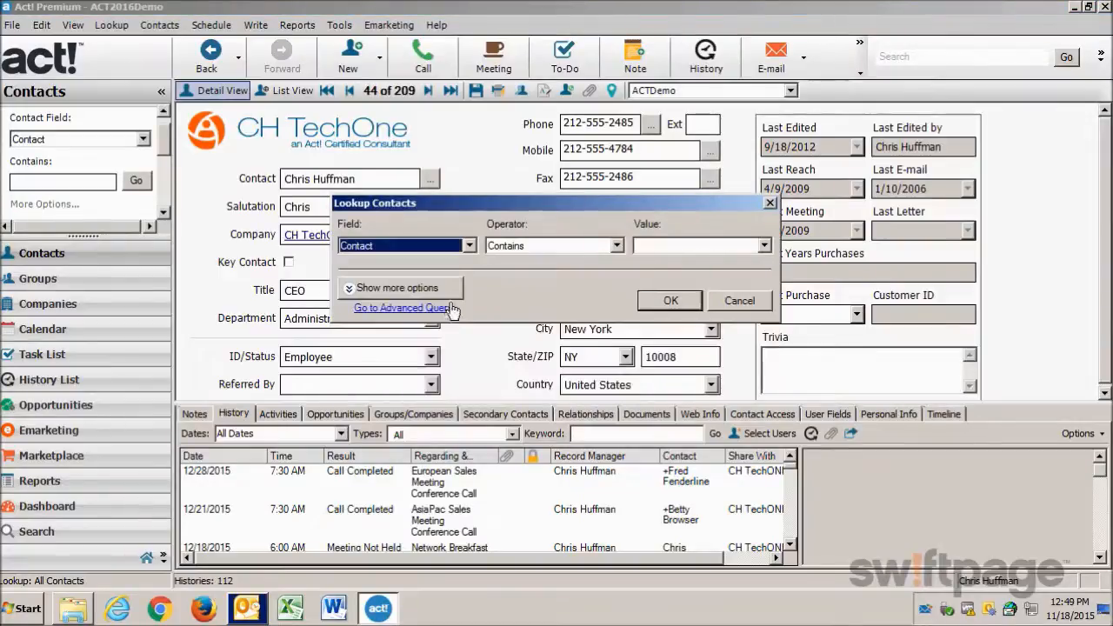
pyautogui.click(472, 247)
pyautogui.press('t')
pyautogui.click(398, 330)
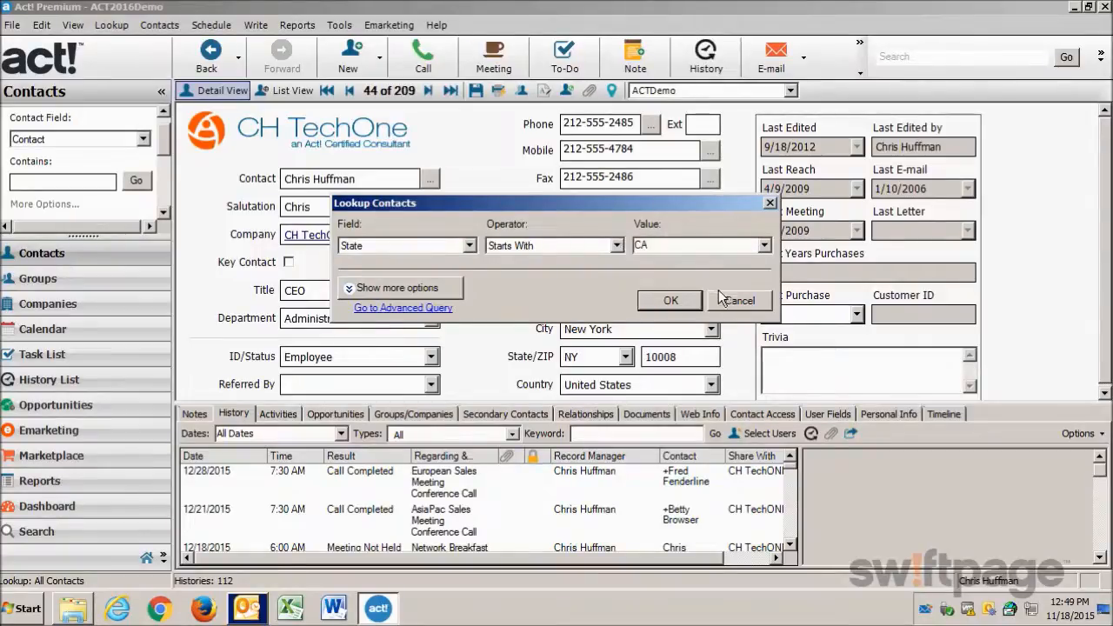
pyautogui.click(670, 300)
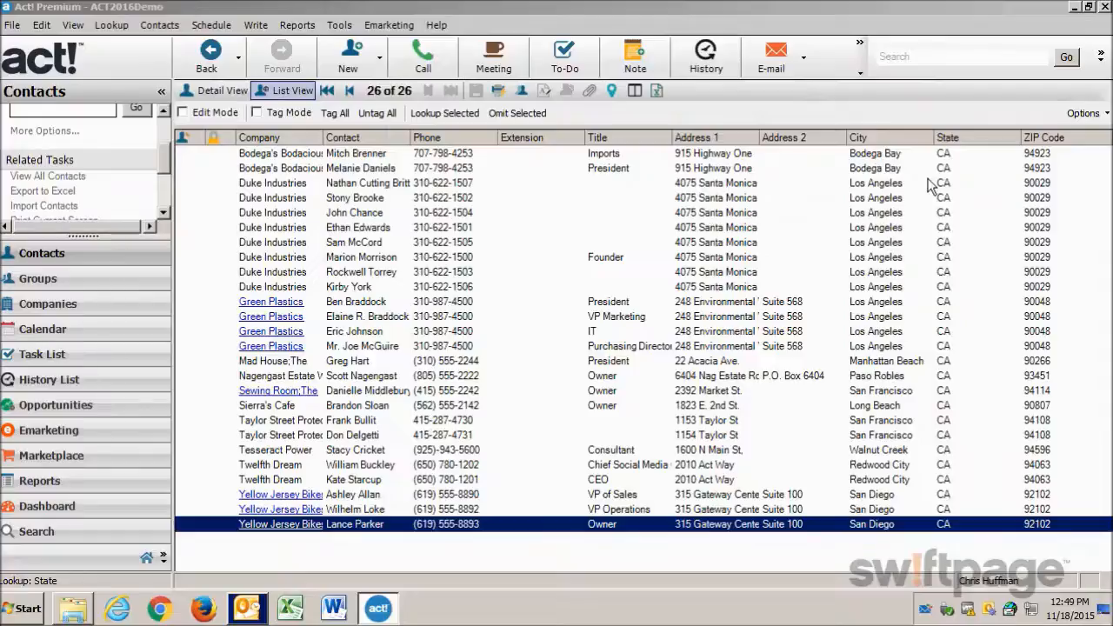
# Start a mail merge that sends its output to the word processor.
pyautogui.click(261, 25)
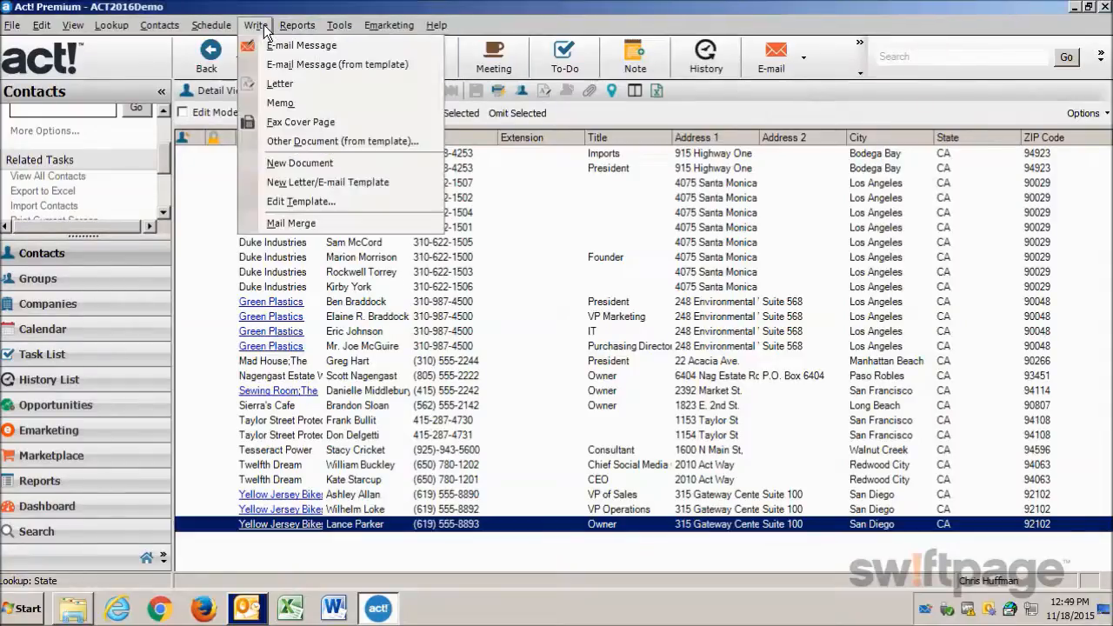
pyautogui.click(296, 219)
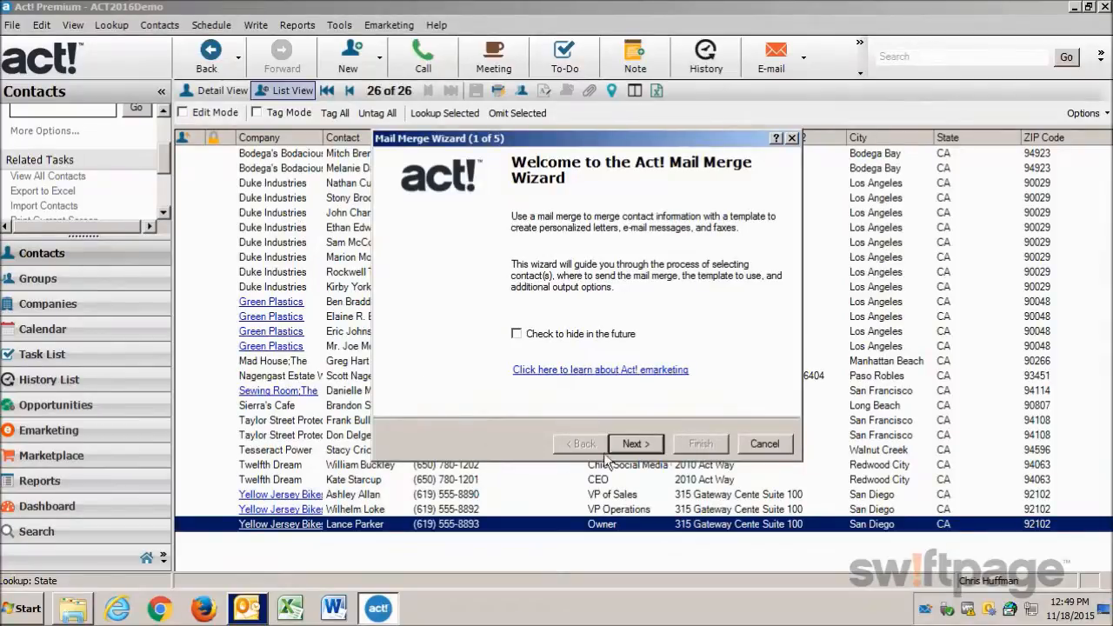
pyautogui.click(642, 445)
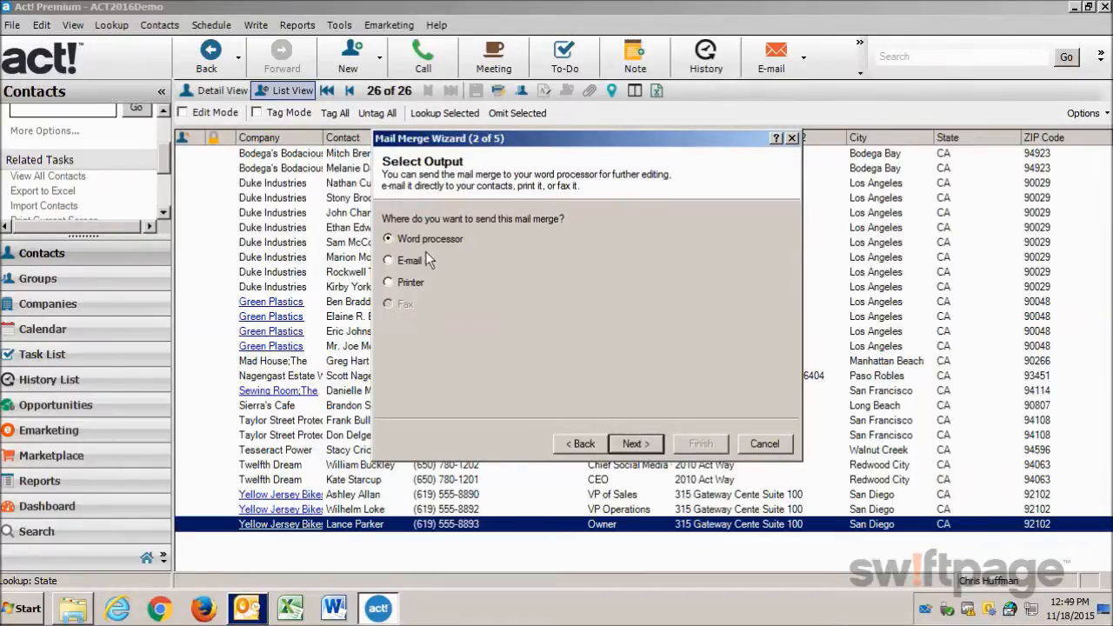
pyautogui.click(636, 445)
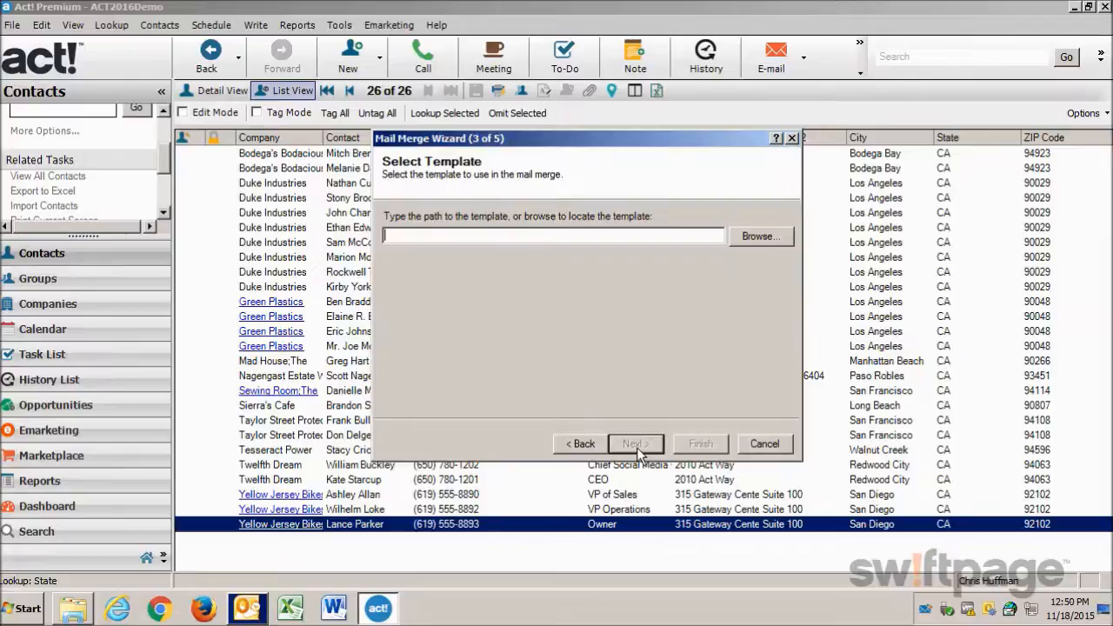
# Select the template "01 Initial Communication - Direct Marketing Letter" and run the merge for the current lookup.
pyautogui.click(762, 237)
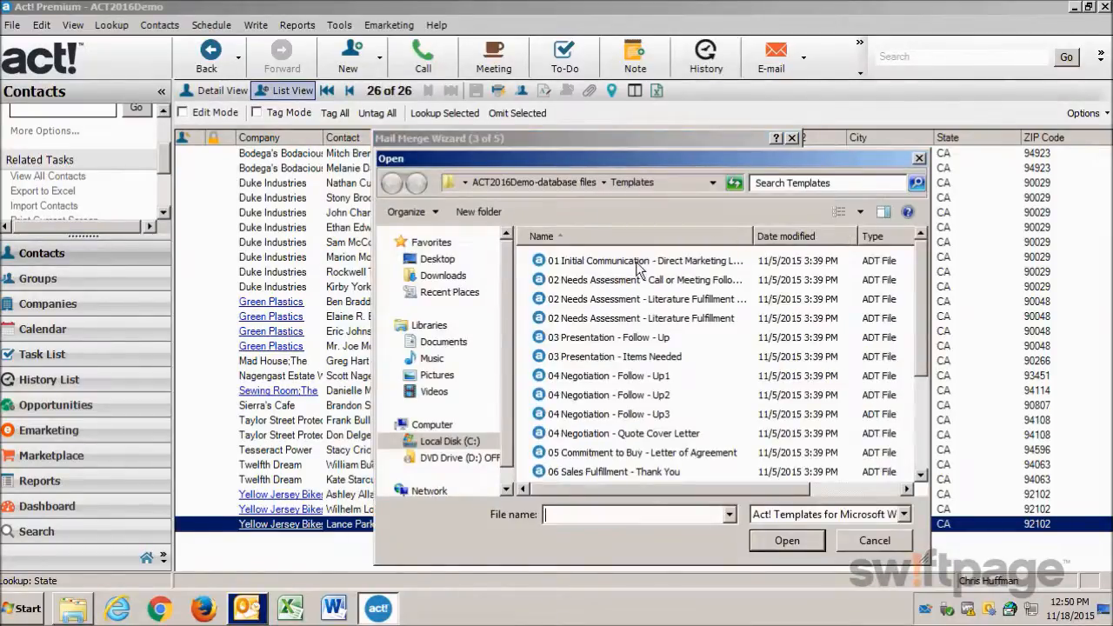
pyautogui.click(638, 263)
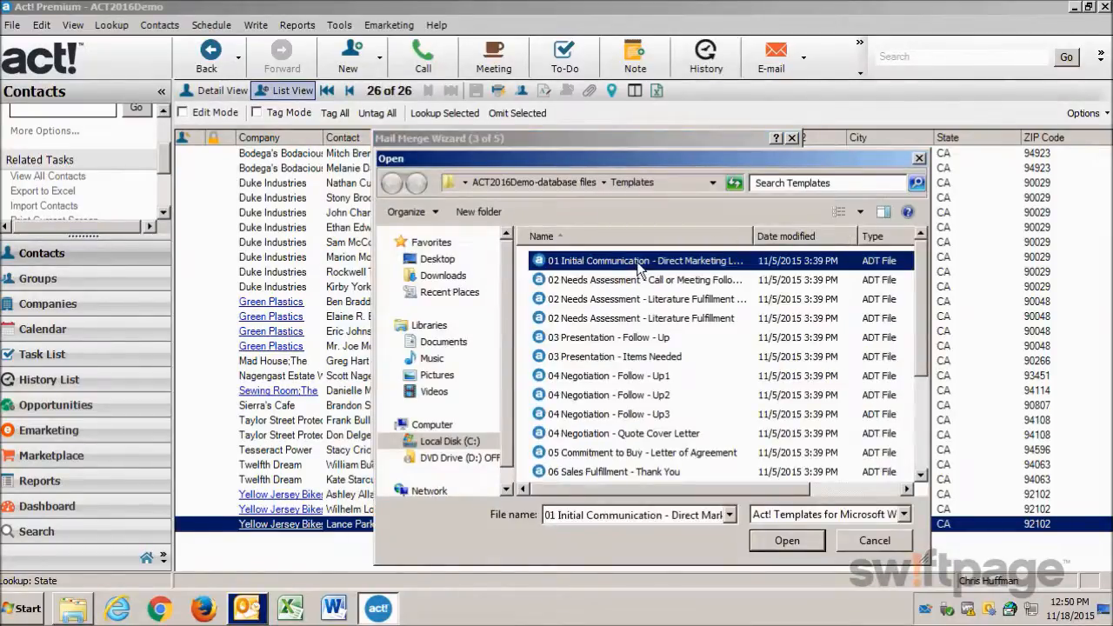
pyautogui.click(768, 540)
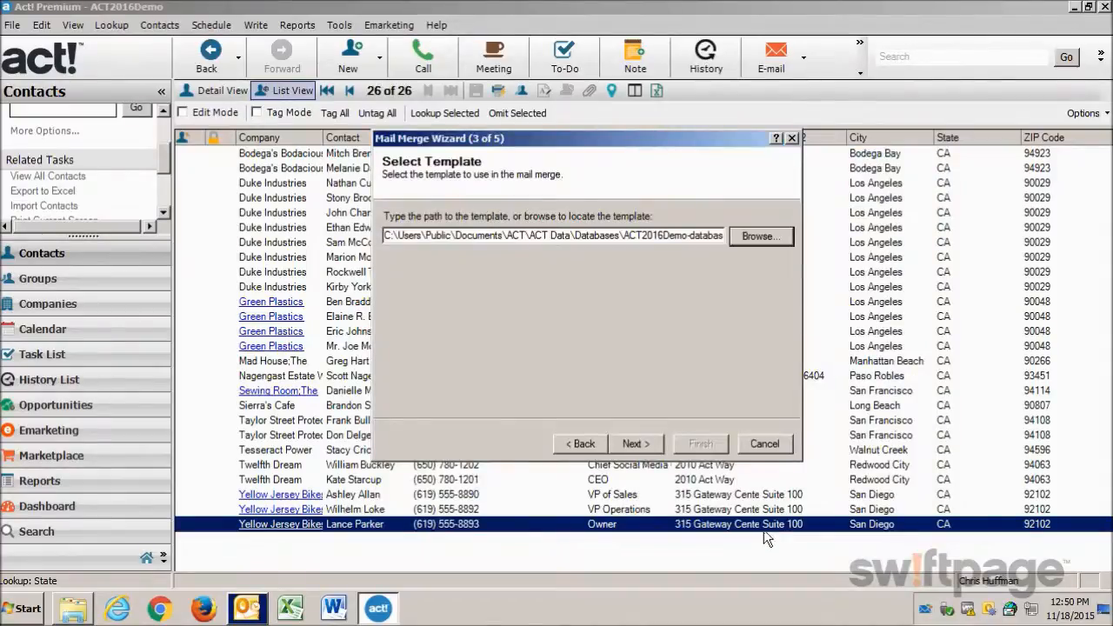
pyautogui.click(649, 445)
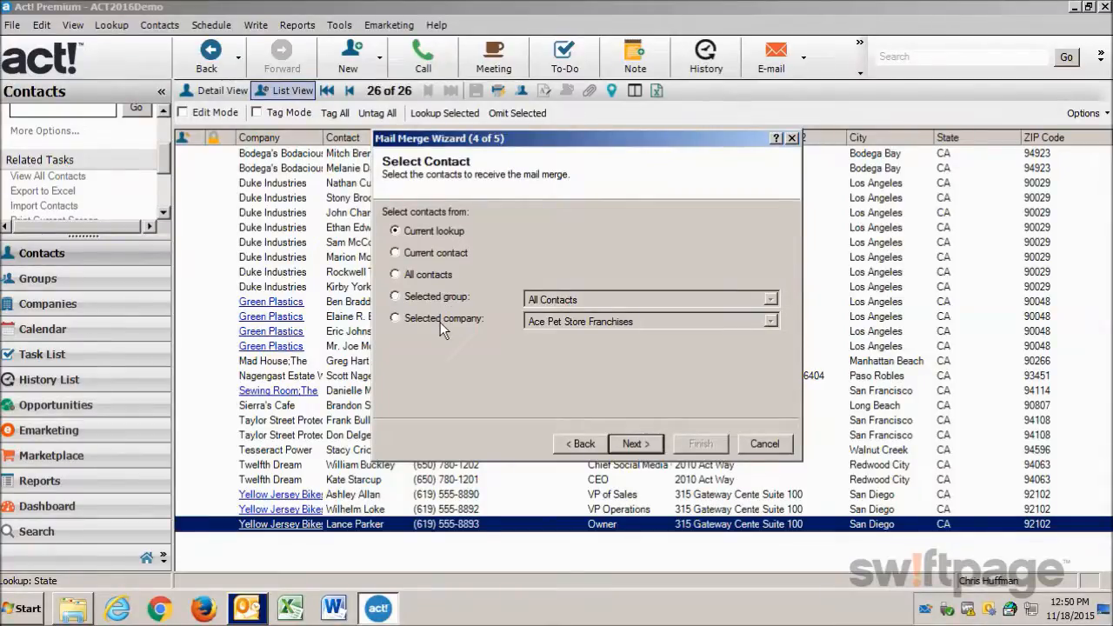
pyautogui.click(635, 443)
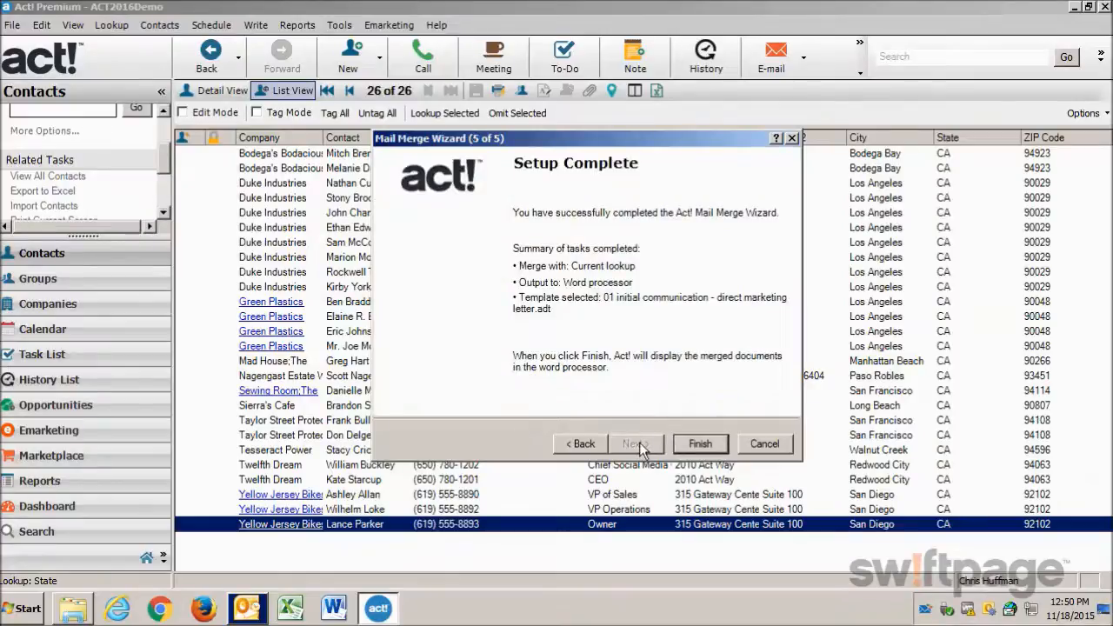
pyautogui.click(693, 445)
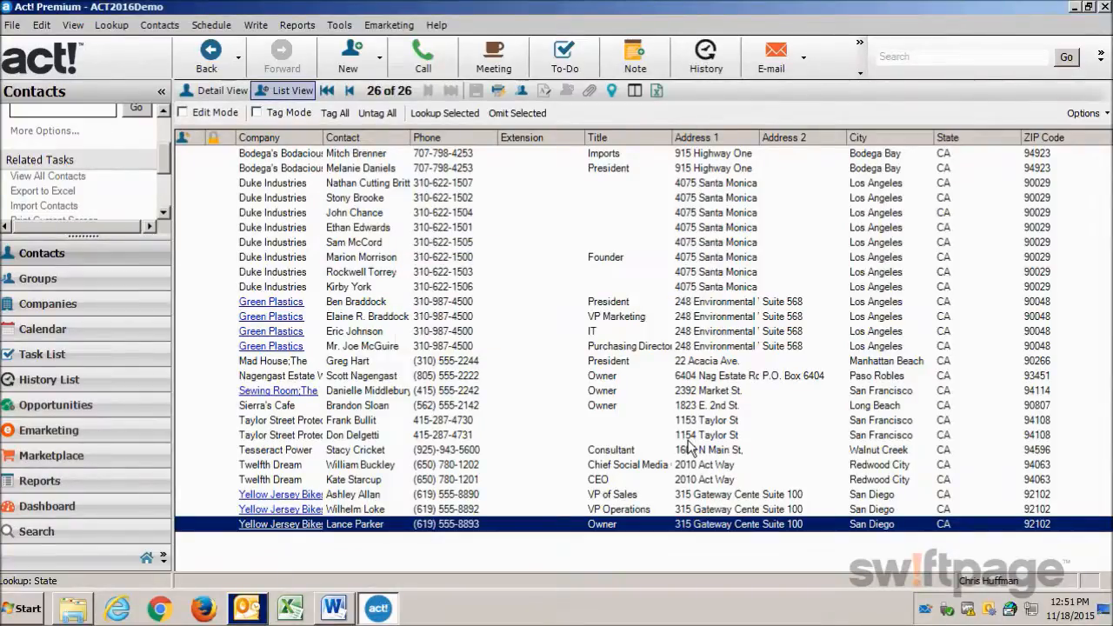
# Switch to Microsoft Word, enlarge the merged document window, review the personalized letters, and minimize it.
pyautogui.click(338, 611)
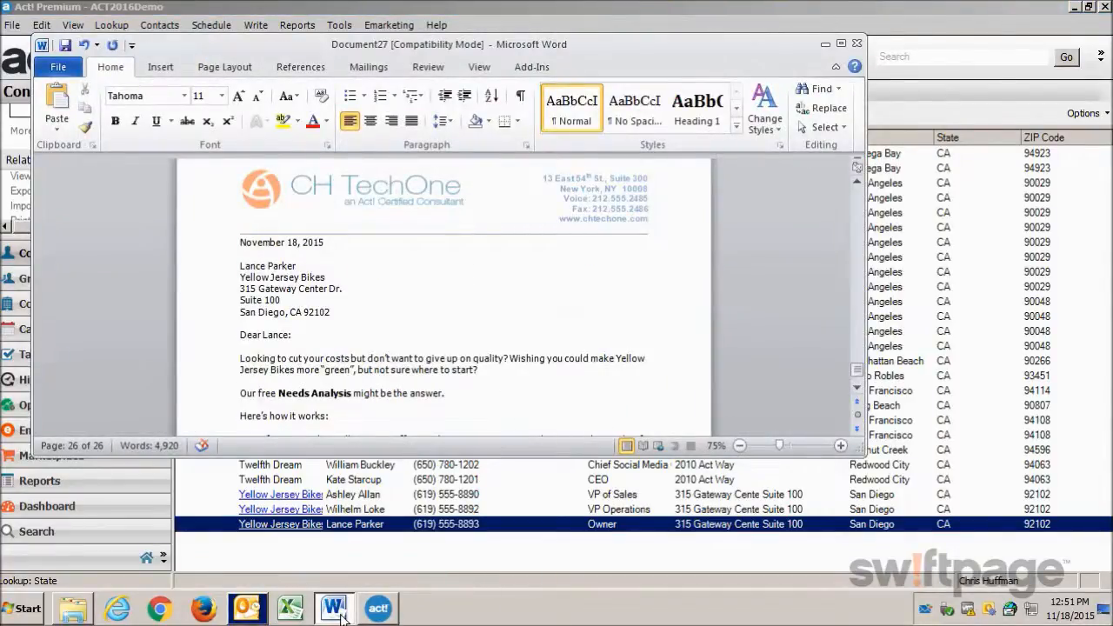
pyautogui.moveTo(453, 459); pyautogui.dragTo(447, 568)
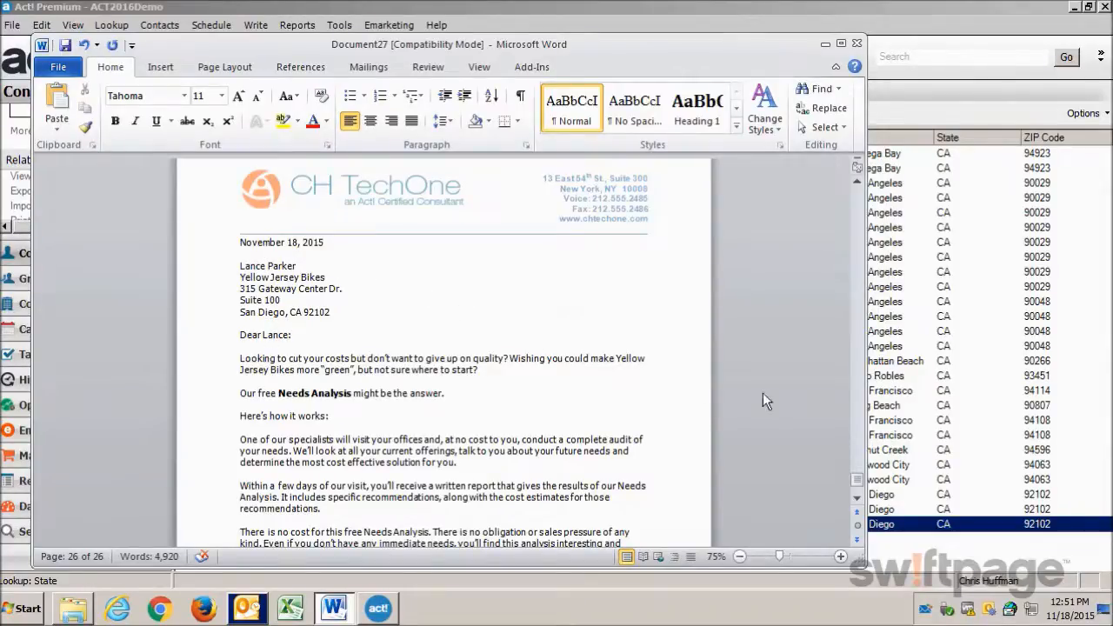
pyautogui.click(856, 395)
pyautogui.click(857, 396)
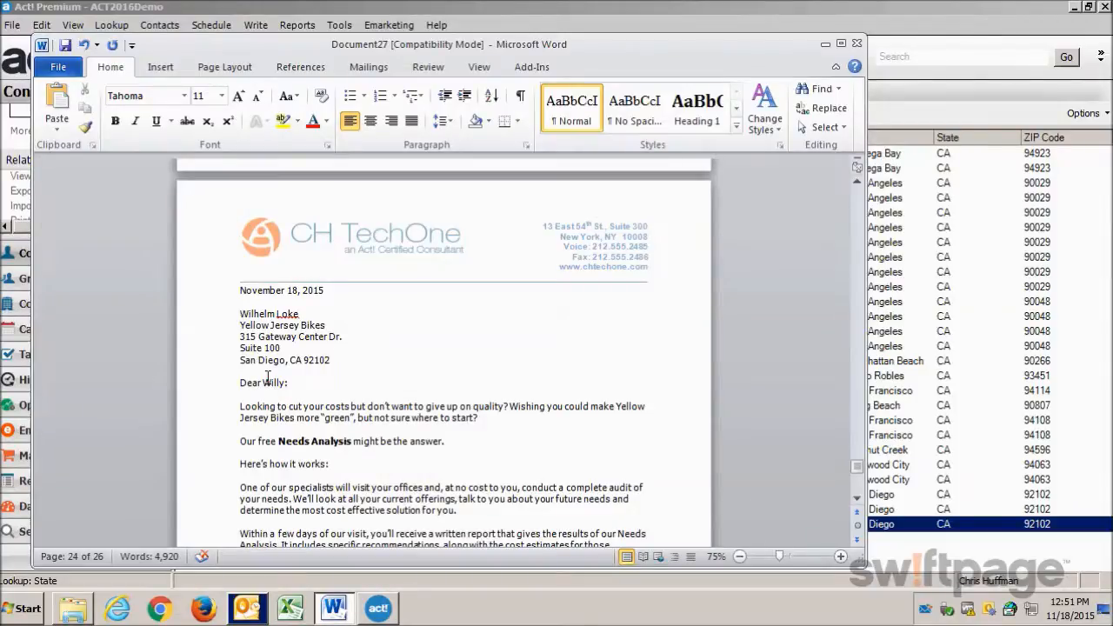
pyautogui.click(825, 43)
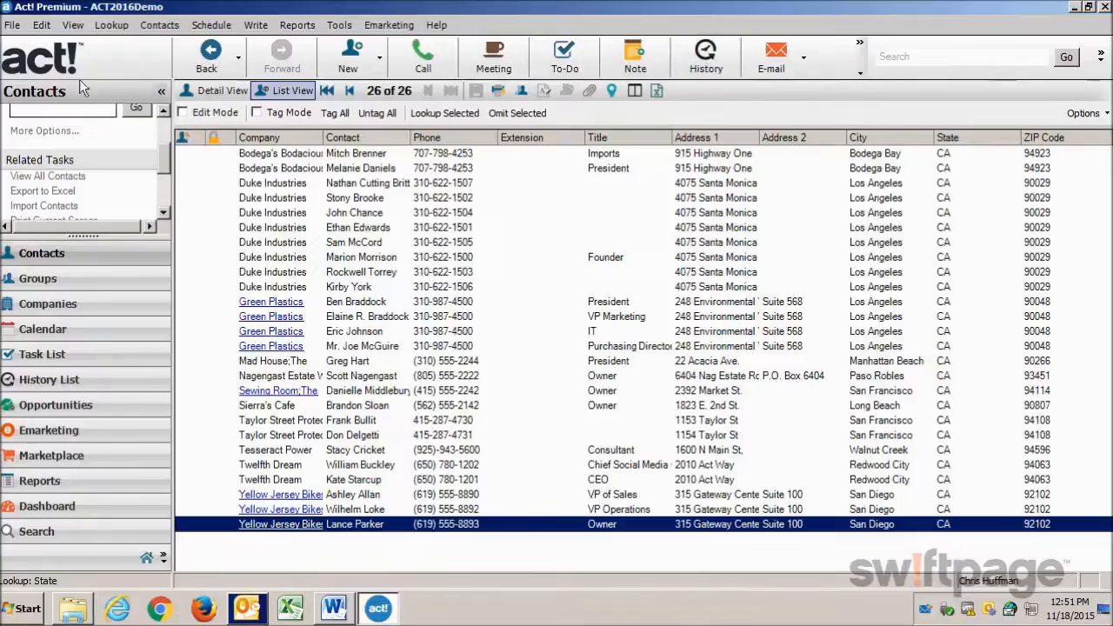
# Generate a print preview of Avery 5735 mailing labels for the current lookup.
pyautogui.click(12, 25)
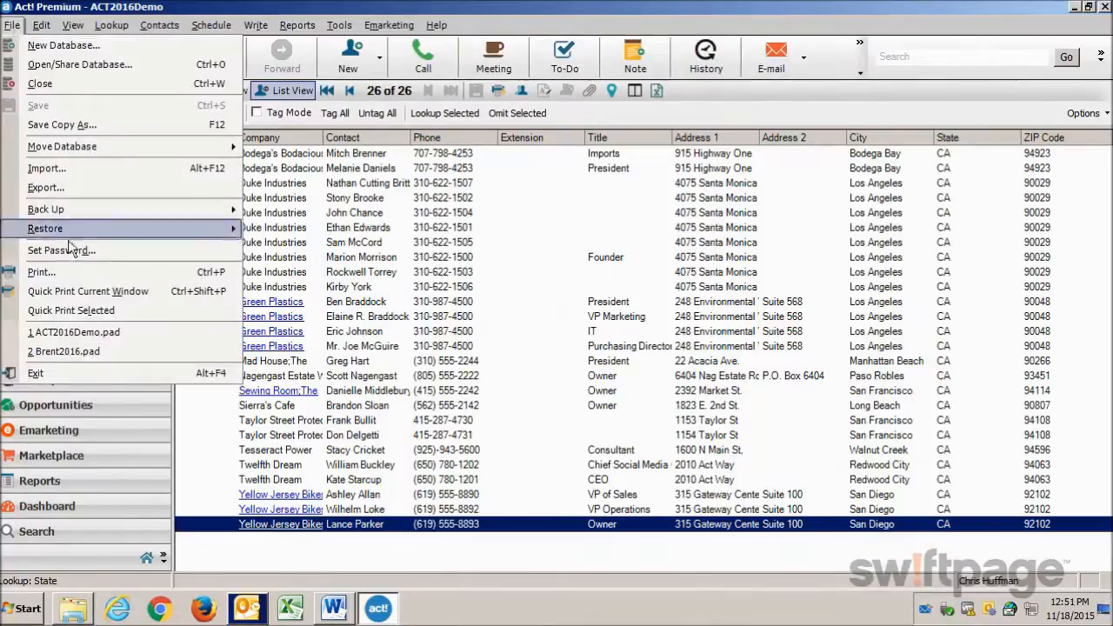
pyautogui.click(71, 273)
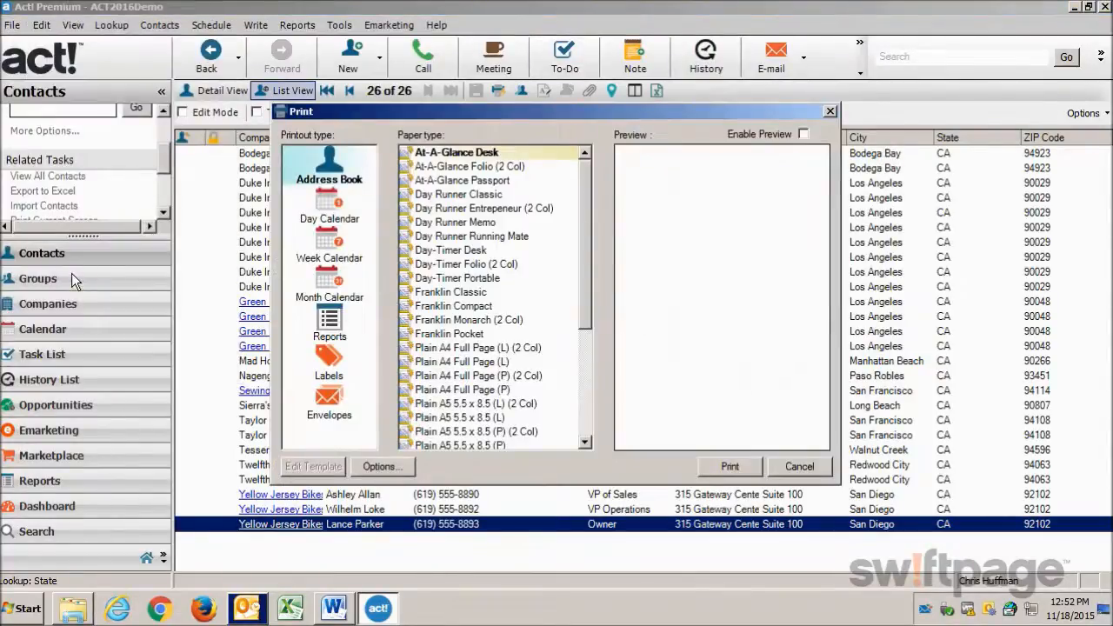
pyautogui.click(330, 357)
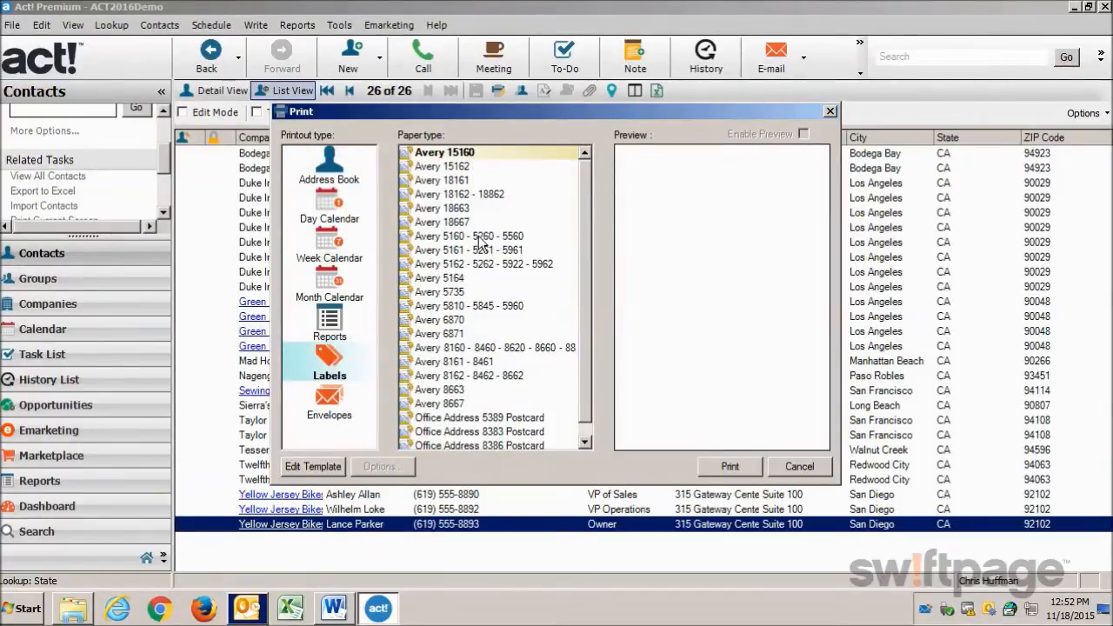
pyautogui.click(448, 293)
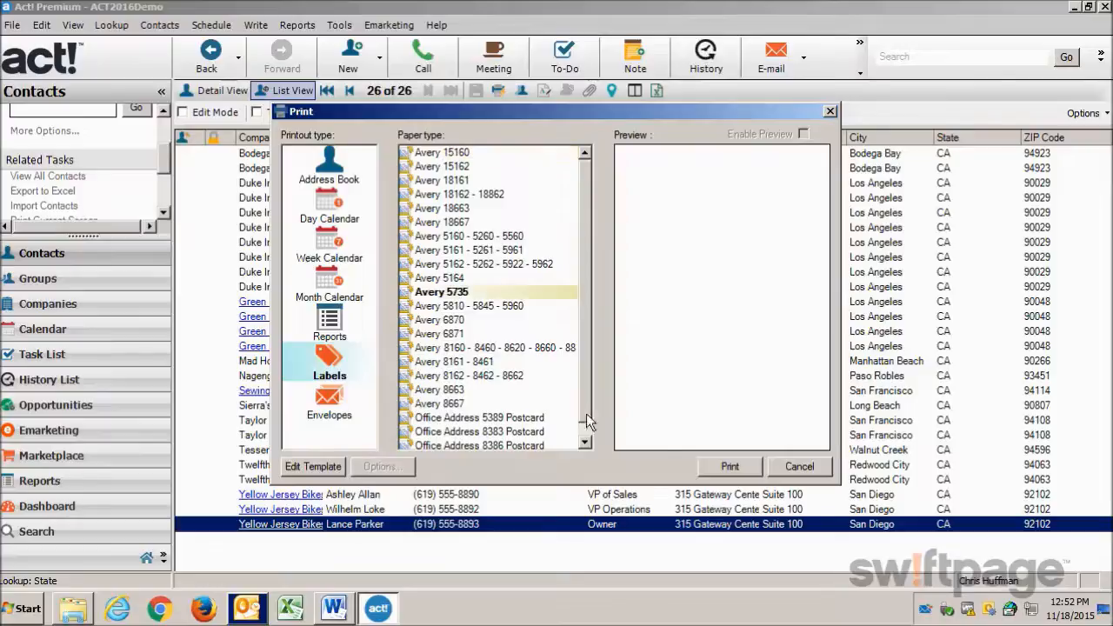
pyautogui.click(727, 467)
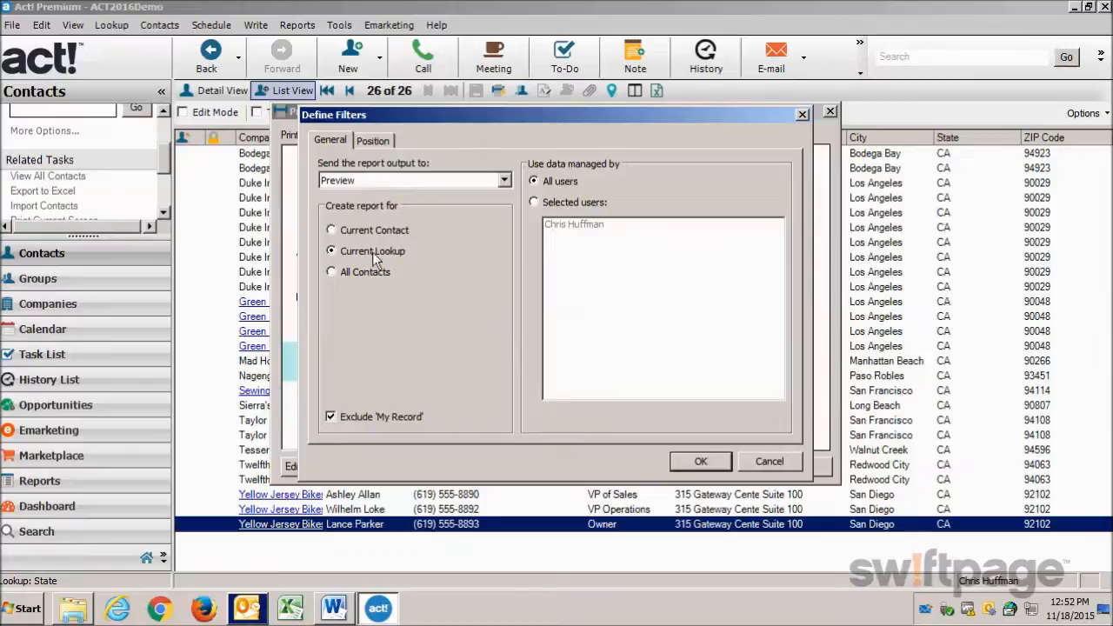
pyautogui.click(698, 461)
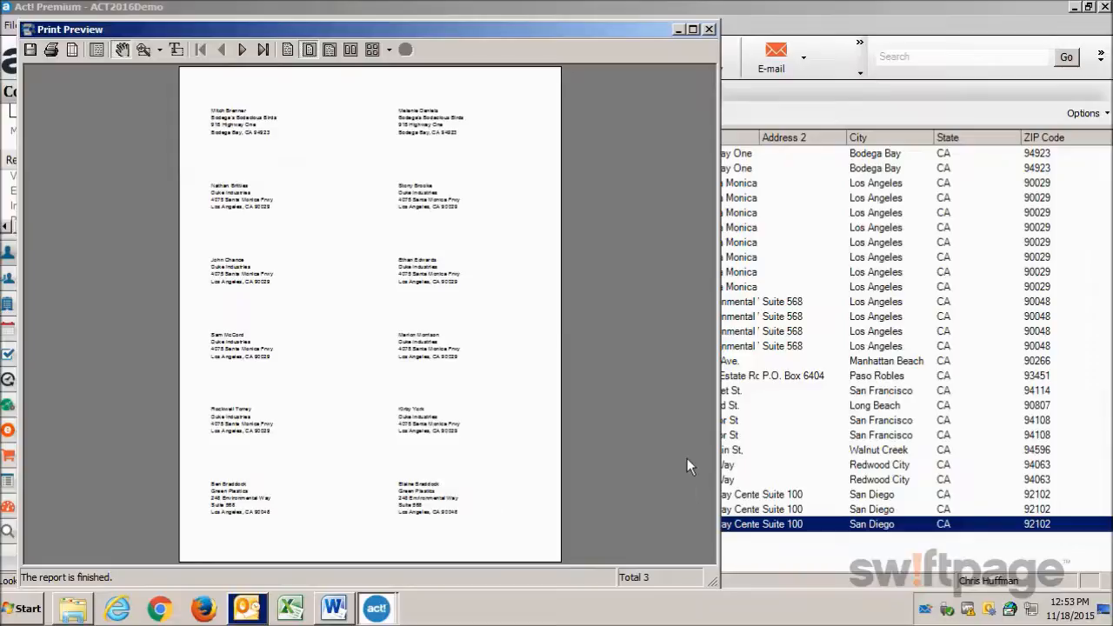
# Examine the addresses on the first labels up close, and close the print preview.
pyautogui.click(144, 50)
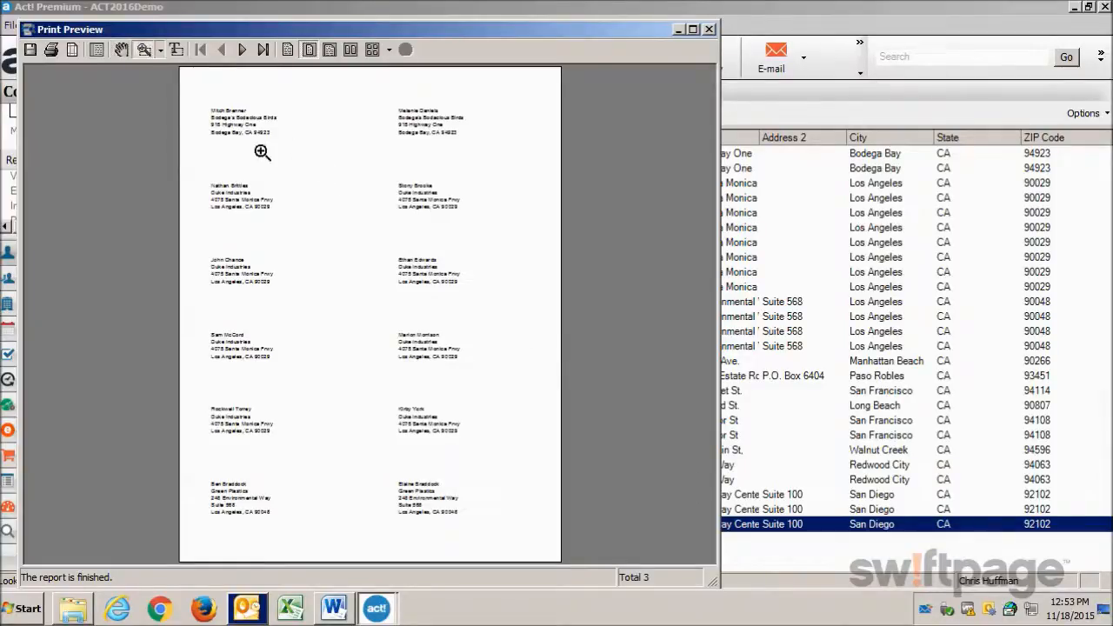
pyautogui.click(222, 113)
pyautogui.click(246, 151)
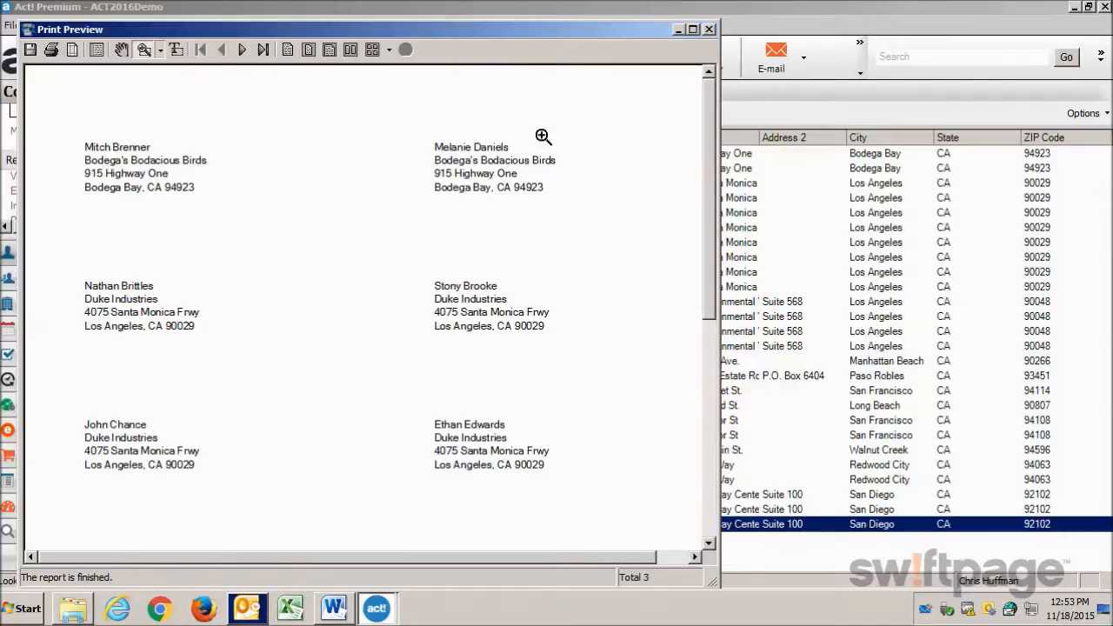
pyautogui.click(710, 29)
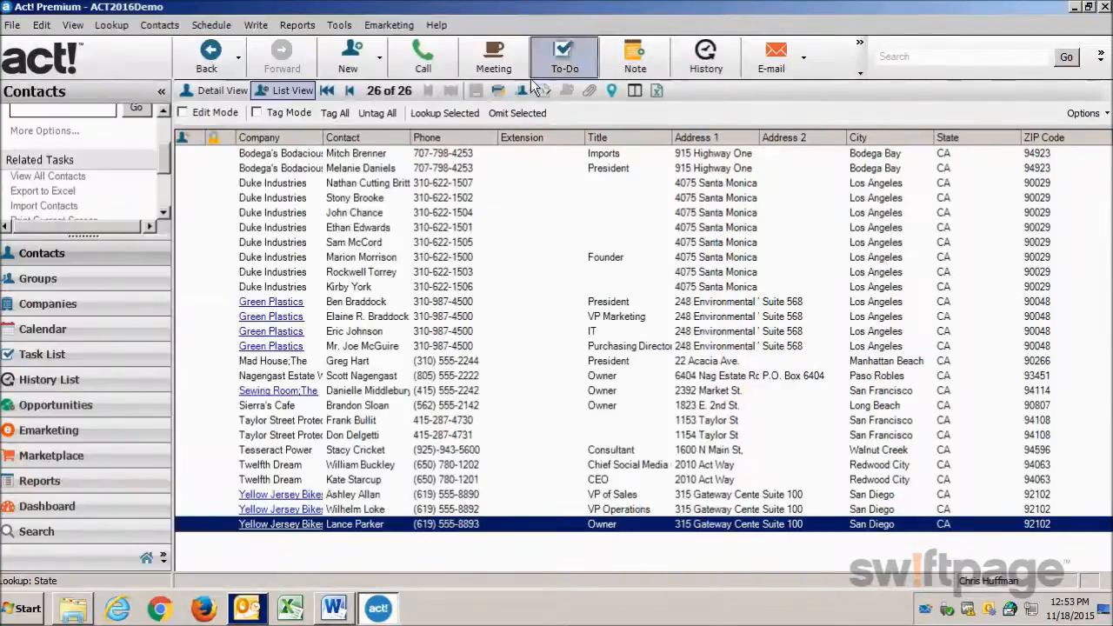
# Start another mail merge with E-mail as the output.
pyautogui.click(256, 25)
pyautogui.click(290, 223)
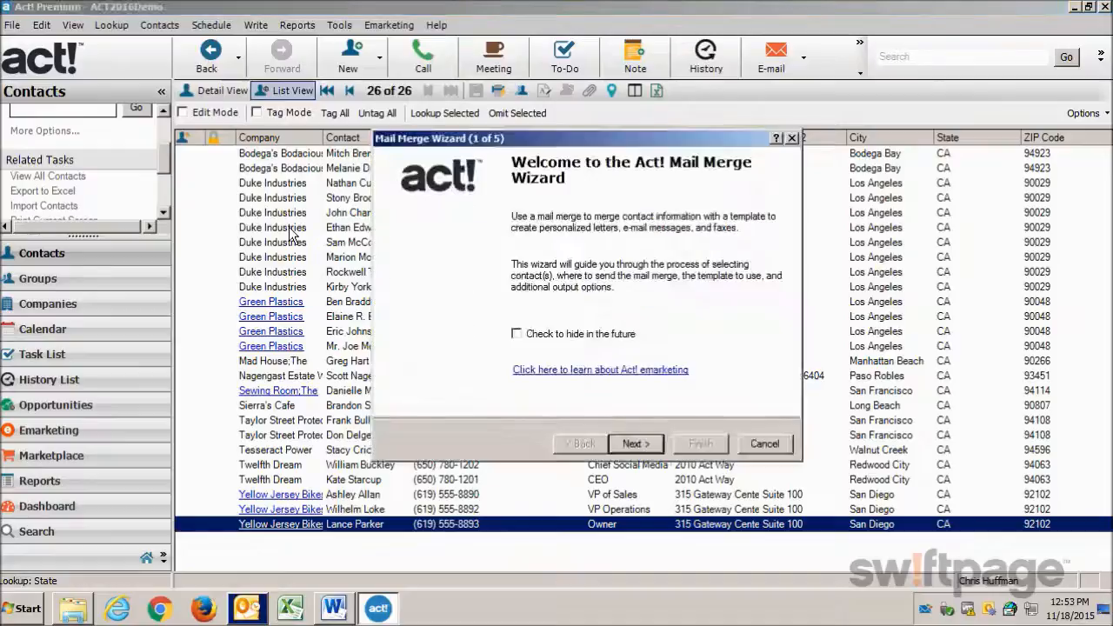
pyautogui.click(649, 446)
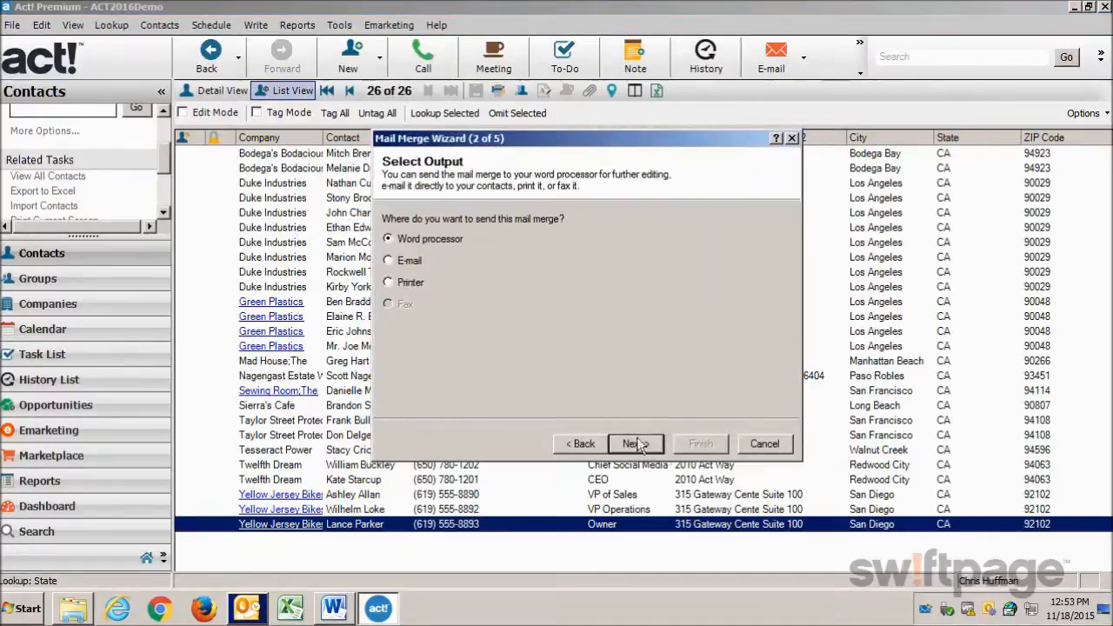
pyautogui.click(389, 261)
pyautogui.click(632, 443)
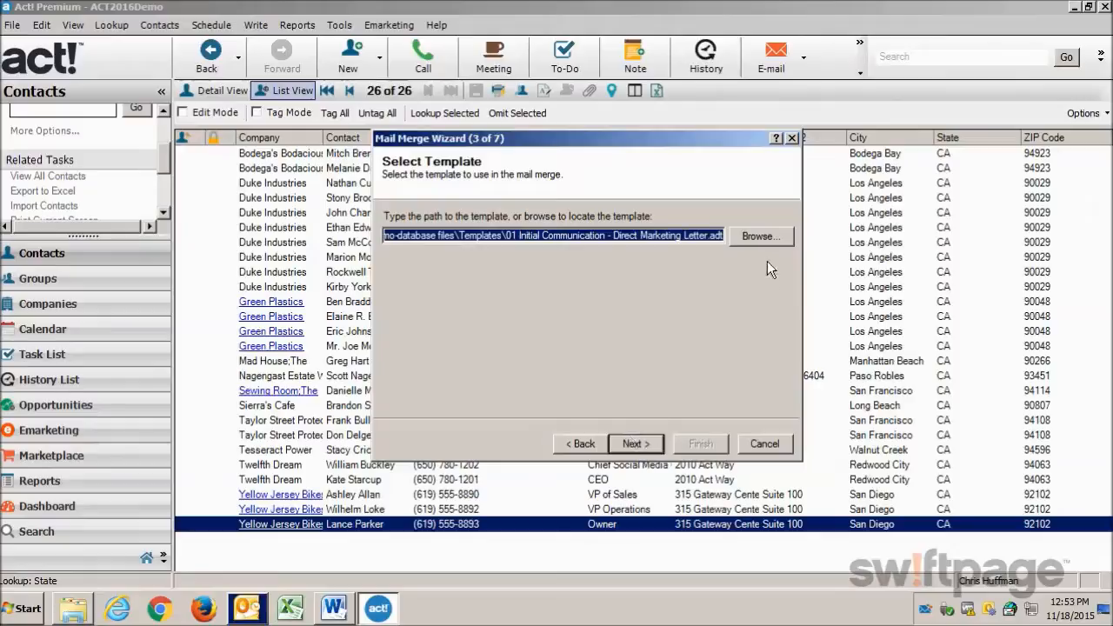
# Use the template "01 Initial Communication - Direct Marketing Letter" for the e-mail merge.
pyautogui.click(769, 233)
pyautogui.click(641, 263)
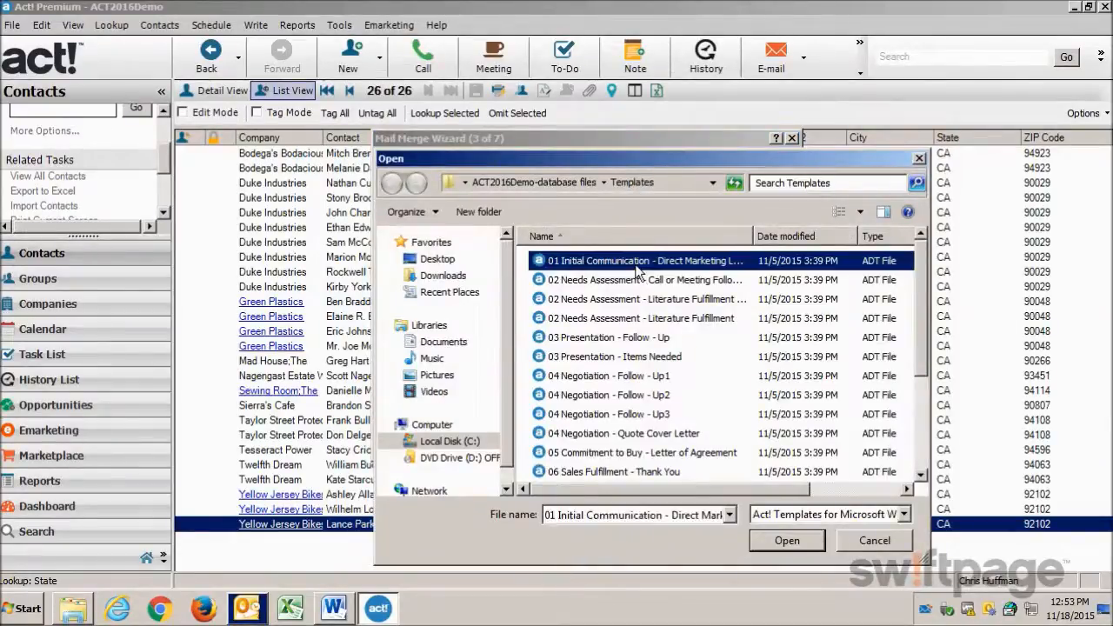
pyautogui.click(773, 541)
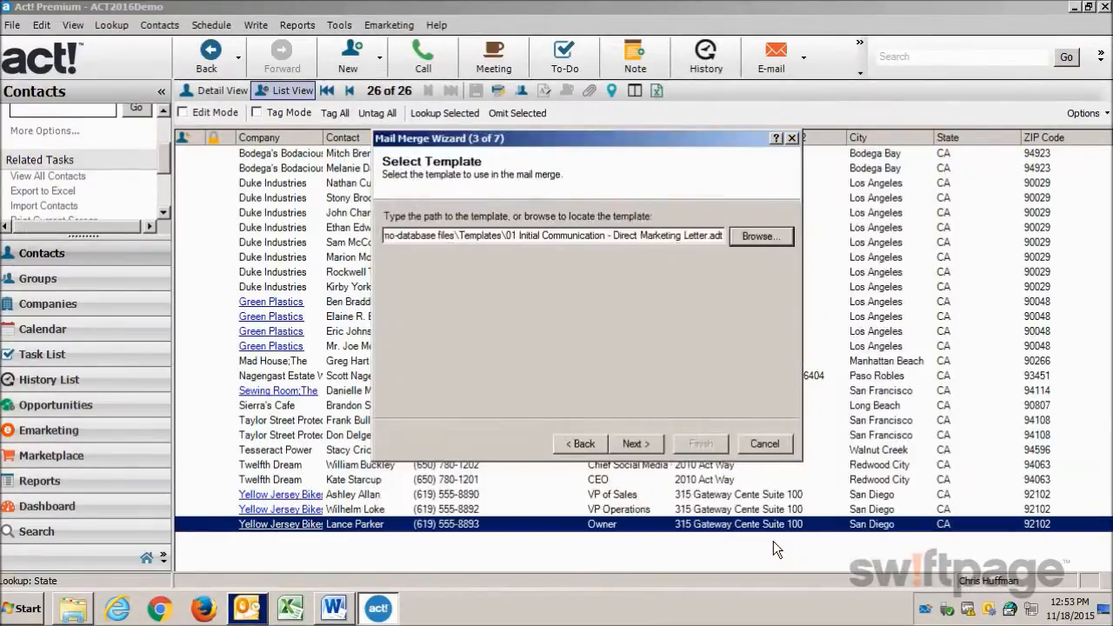
pyautogui.click(634, 444)
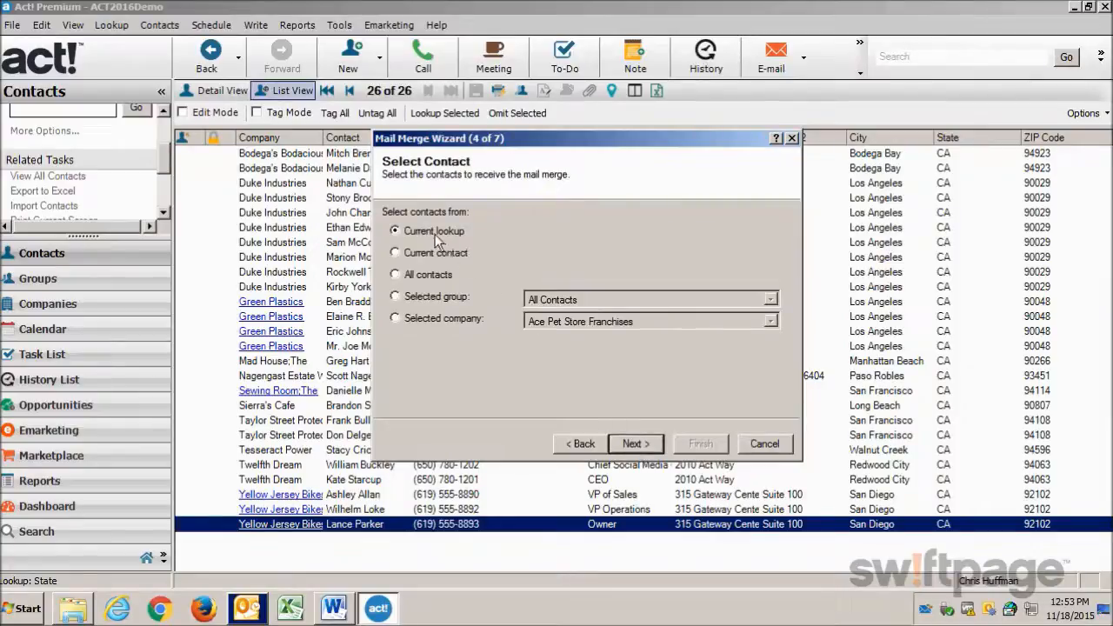
# Keep the current lookup as recipients and set the e-mail subject to "December Offer for California Residents".
pyautogui.click(633, 445)
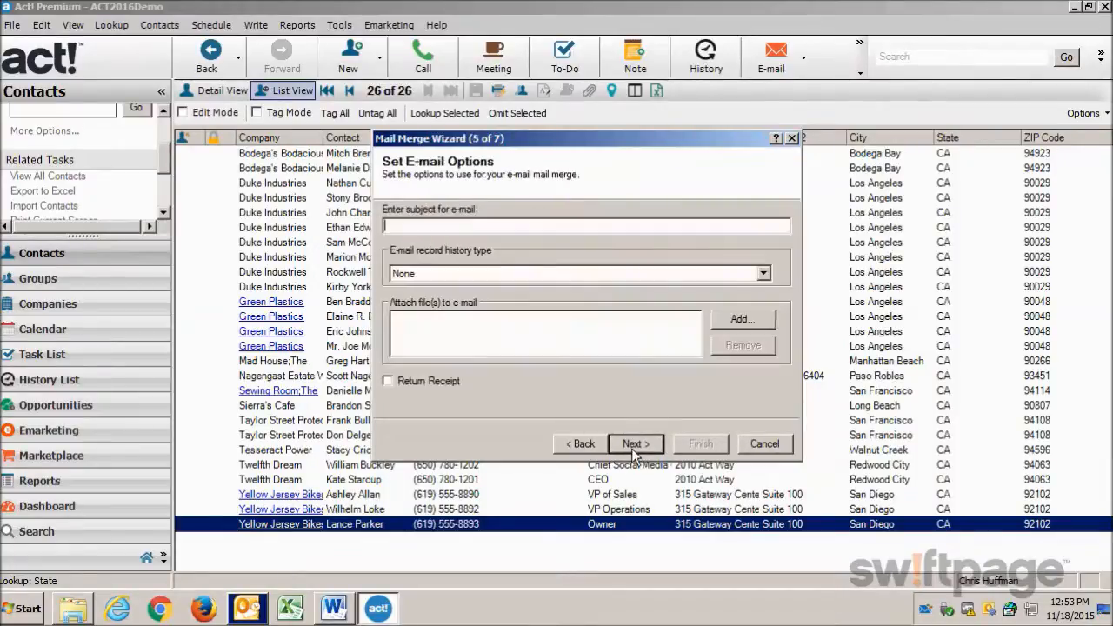
pyautogui.write('December Offer for California Residents')
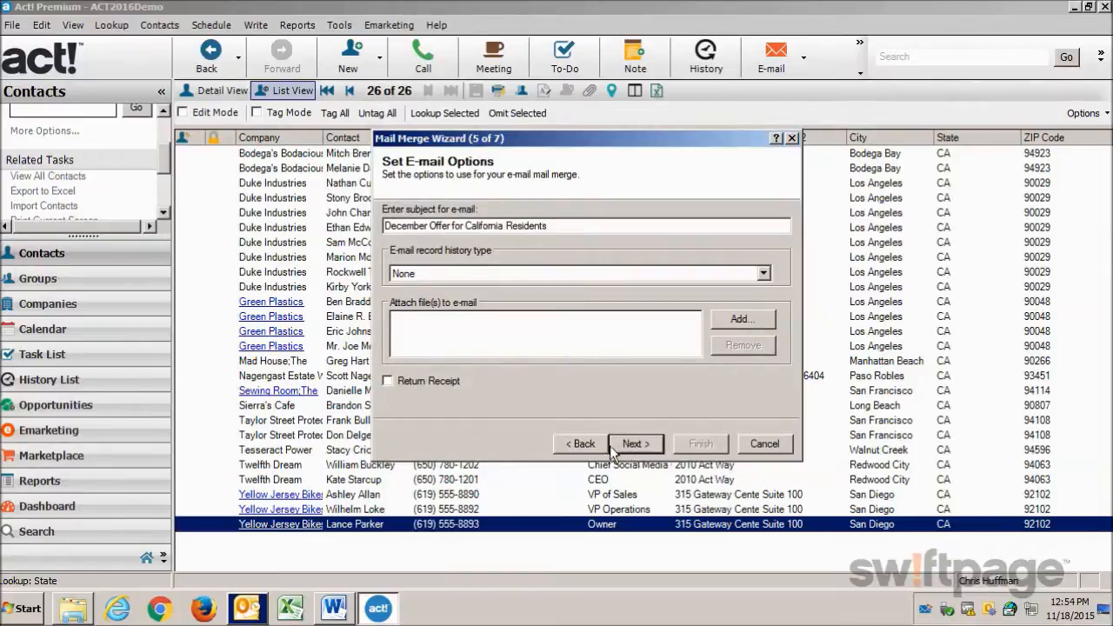
# Set the e-mail record history type to "E-mail subject and message (recommended)" and accept the e-mail options without attachments.
pyautogui.click(500, 275)
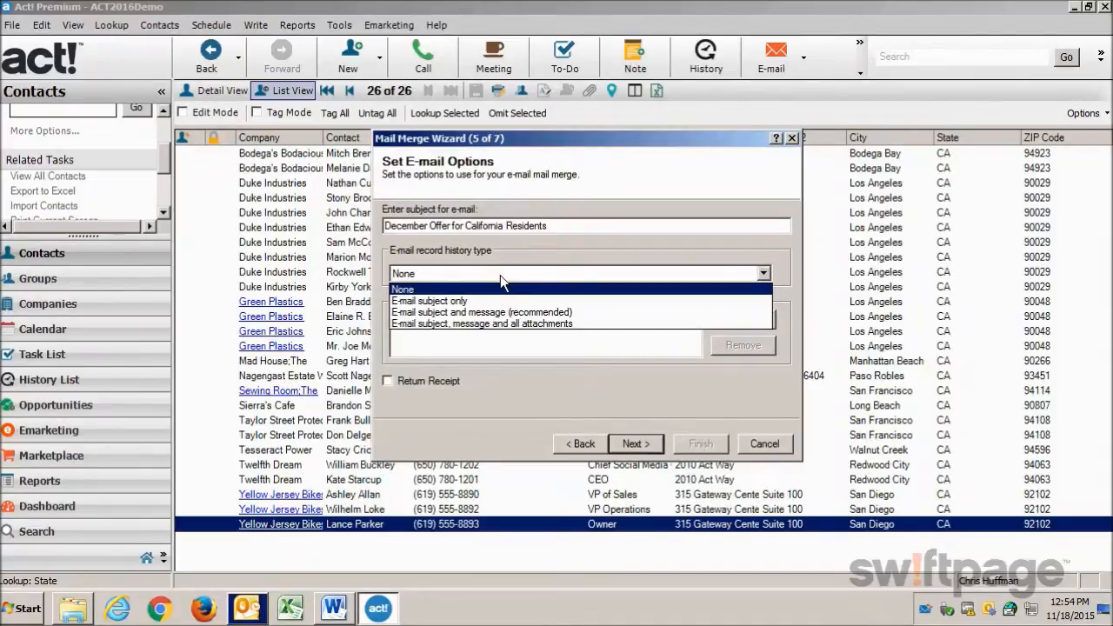
pyautogui.click(495, 311)
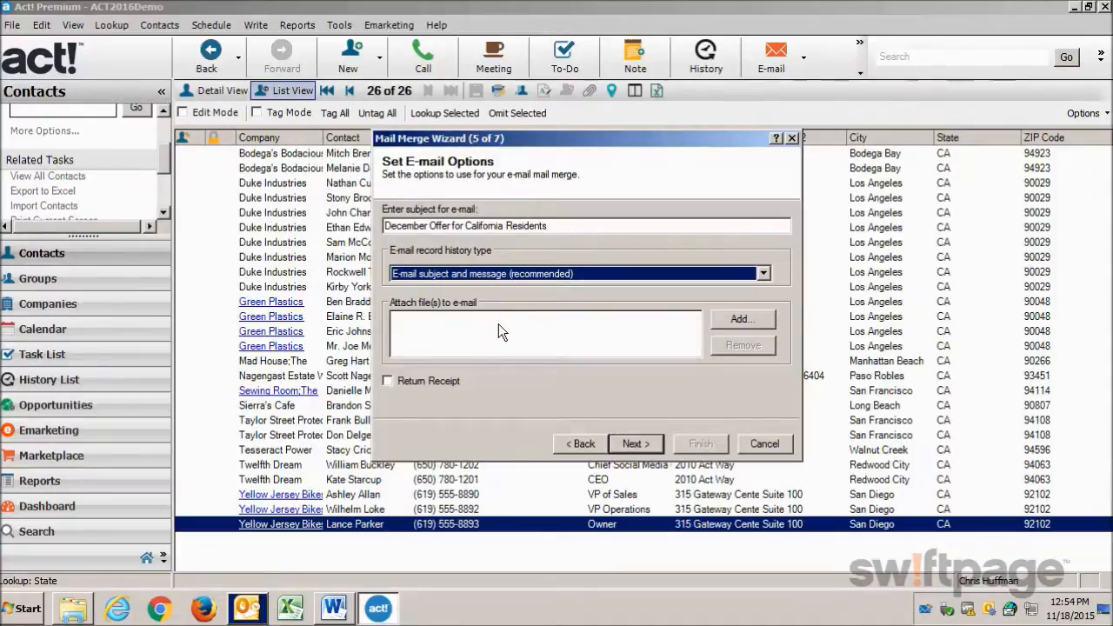
pyautogui.click(634, 444)
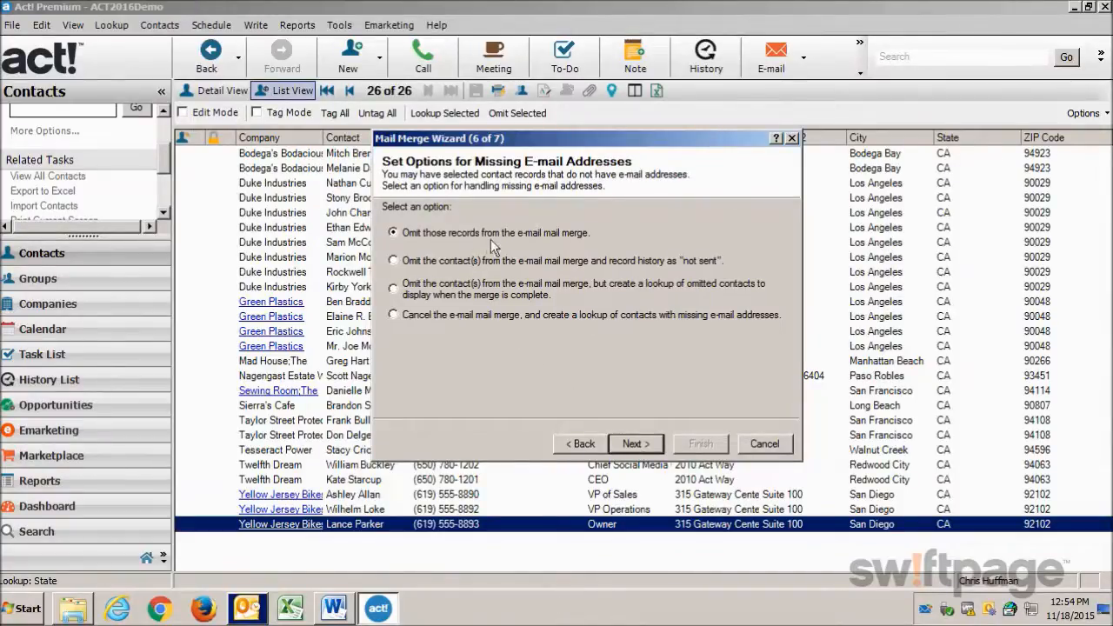
# Keep records with missing e-mail addresses omitted from the merge, and finish the wizard to send the e-mails.
pyautogui.click(633, 445)
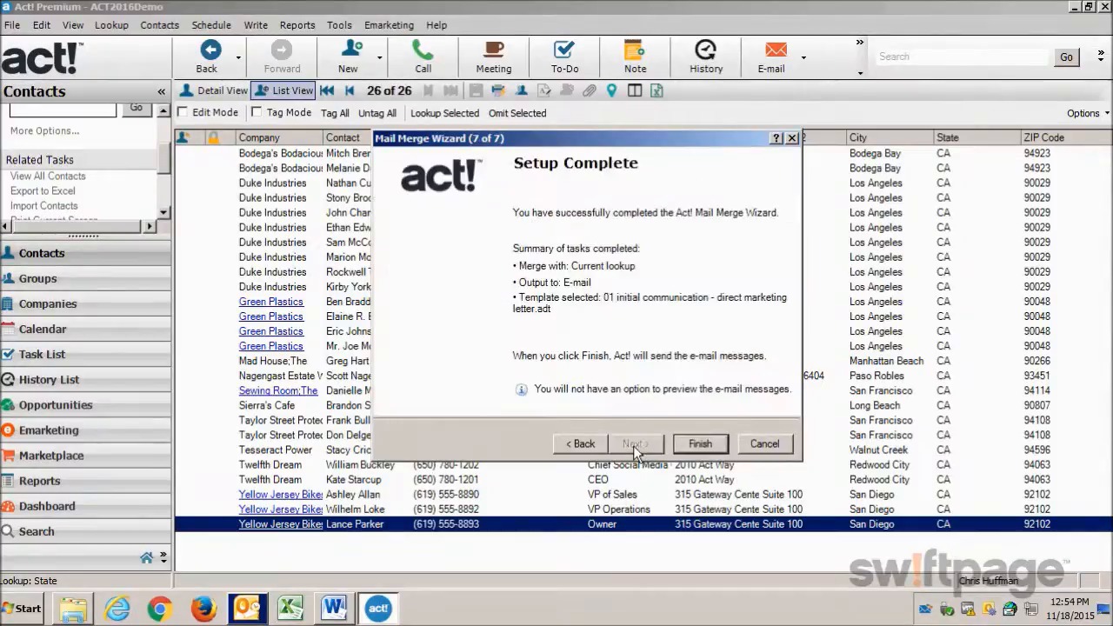
pyautogui.click(720, 447)
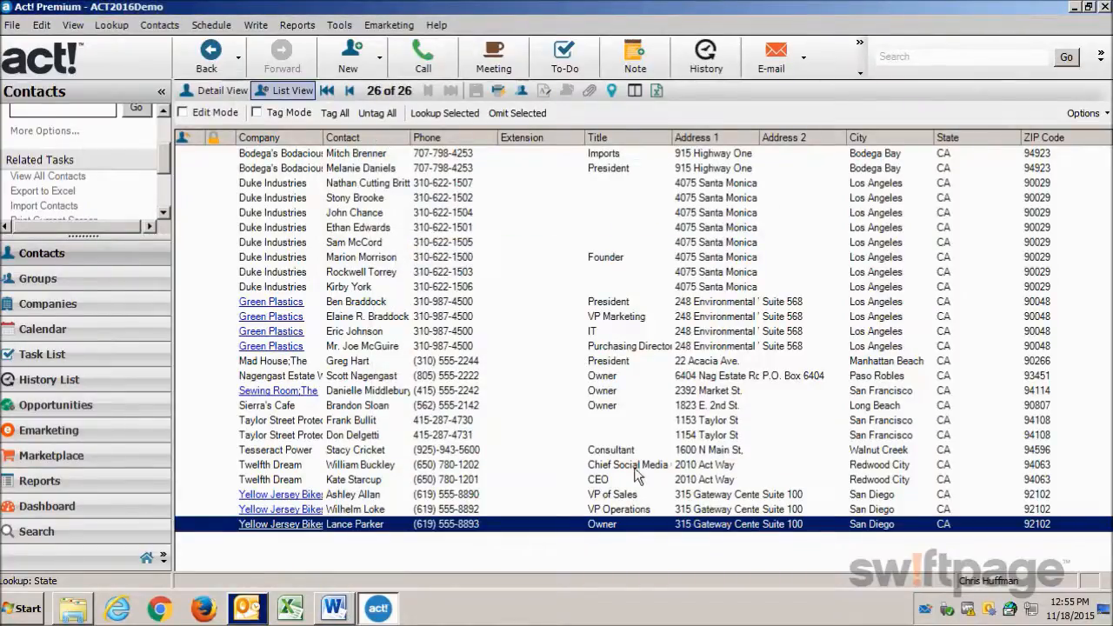
# Open the Yellow Jersey Bikes owner's contact record and read through the sent December offer e-mail in its history.
pyautogui.doubleClick(357, 529)
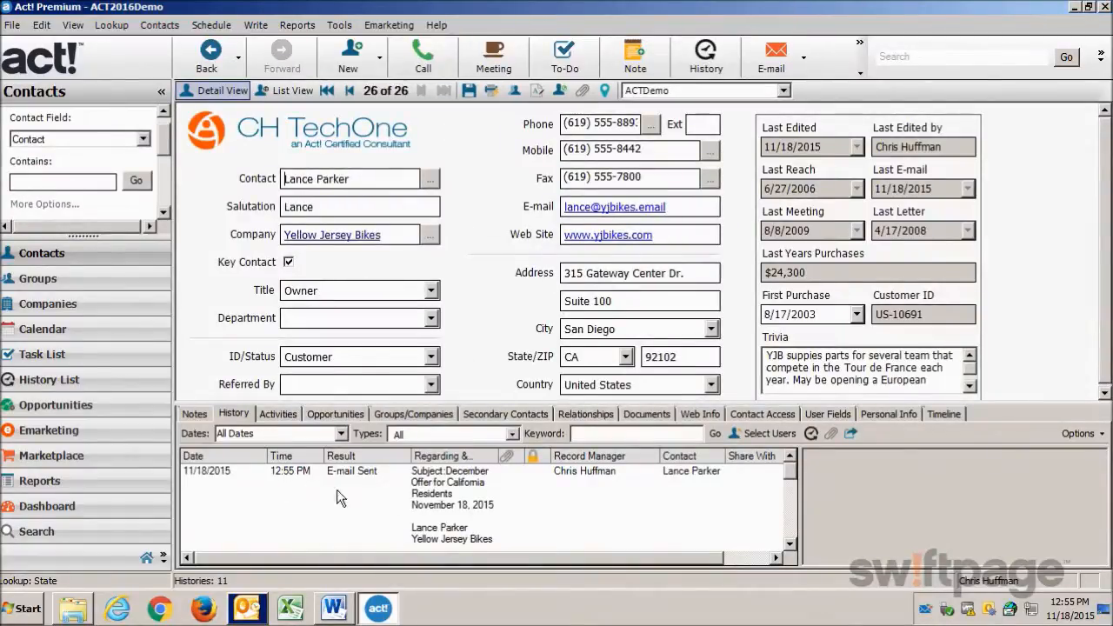
pyautogui.click(362, 493)
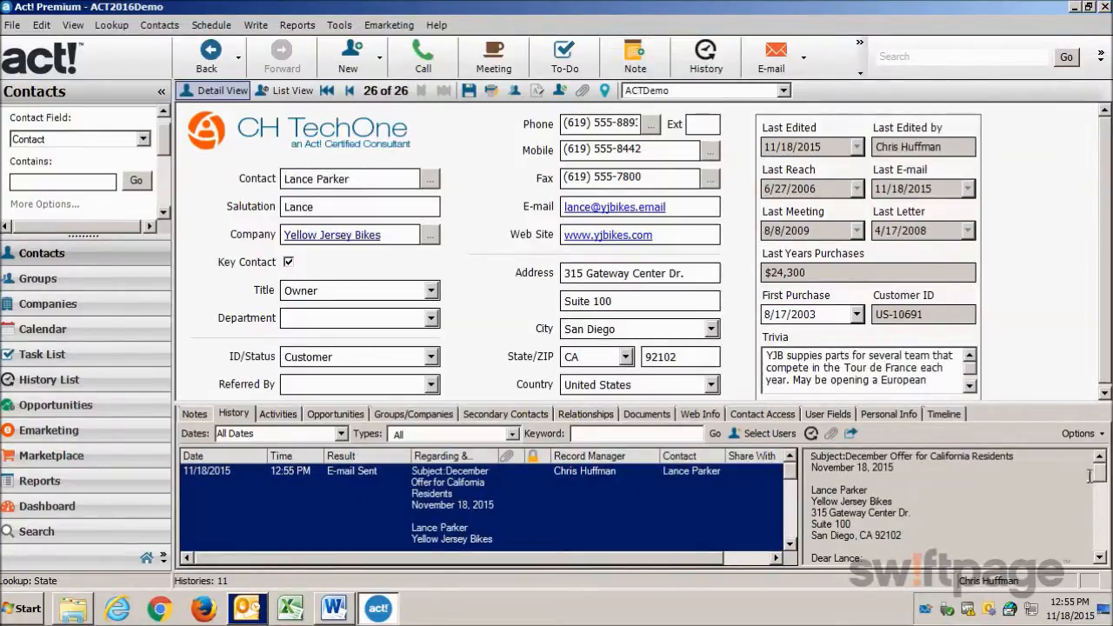
pyautogui.scroll(-4, 1103, 498)
pyautogui.moveTo(1101, 494); pyautogui.dragTo(1104, 465)
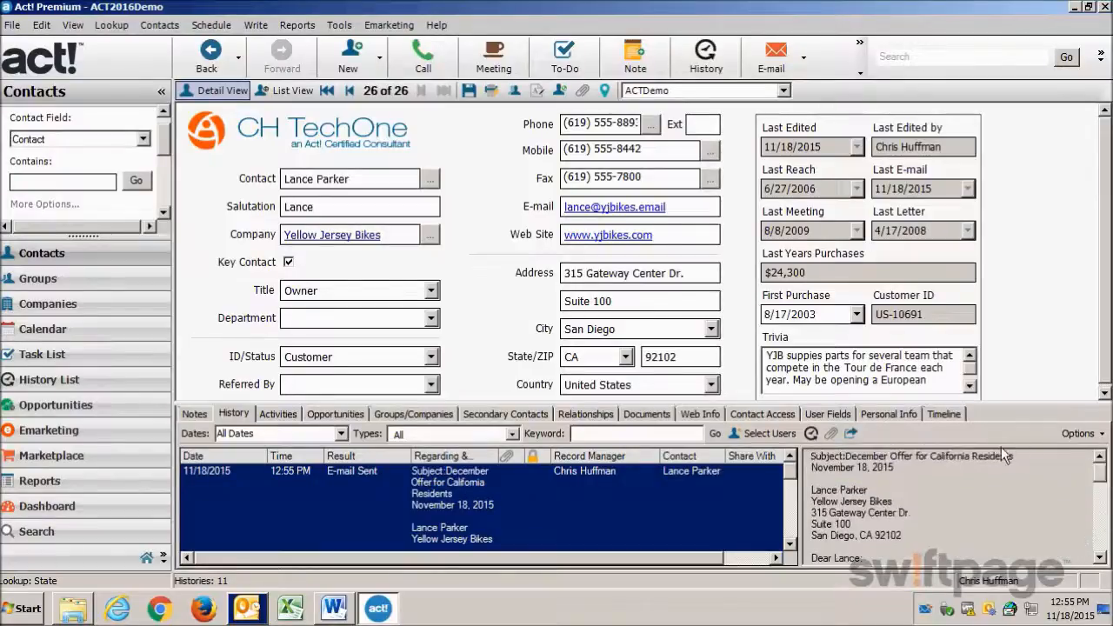